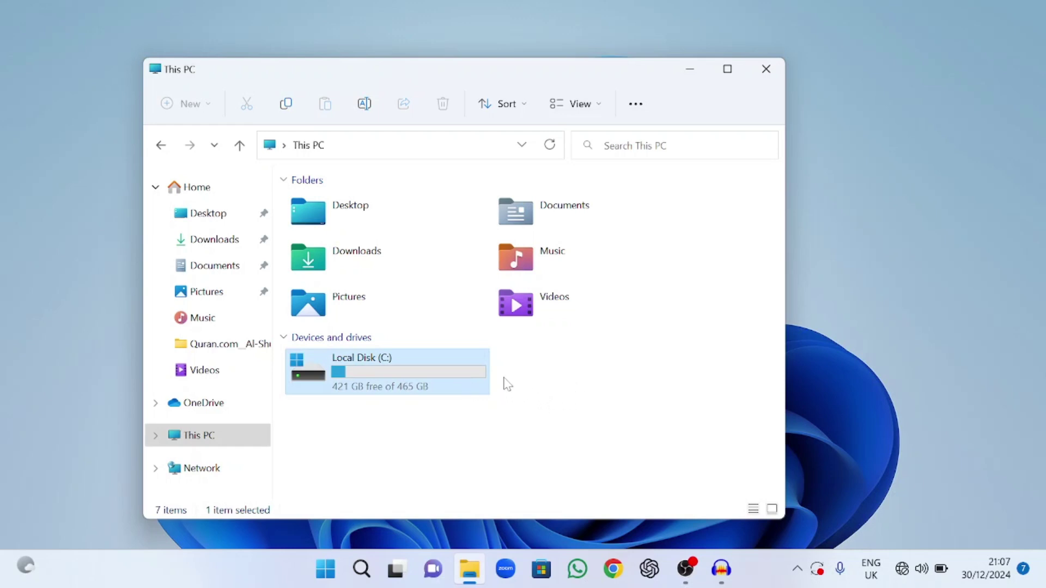
left_click(462, 461)
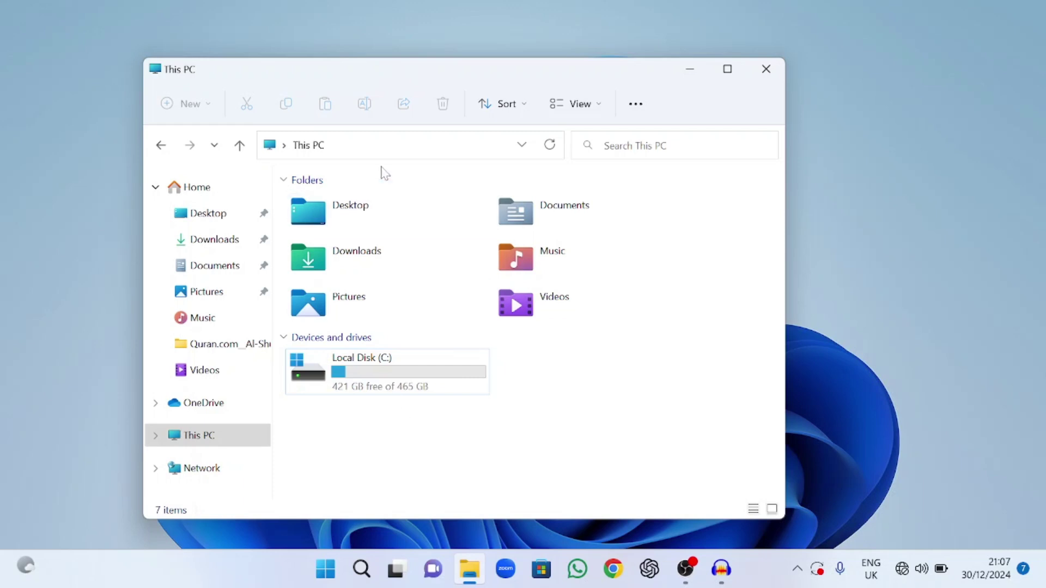
left_click_drag(404, 64, 375, 59)
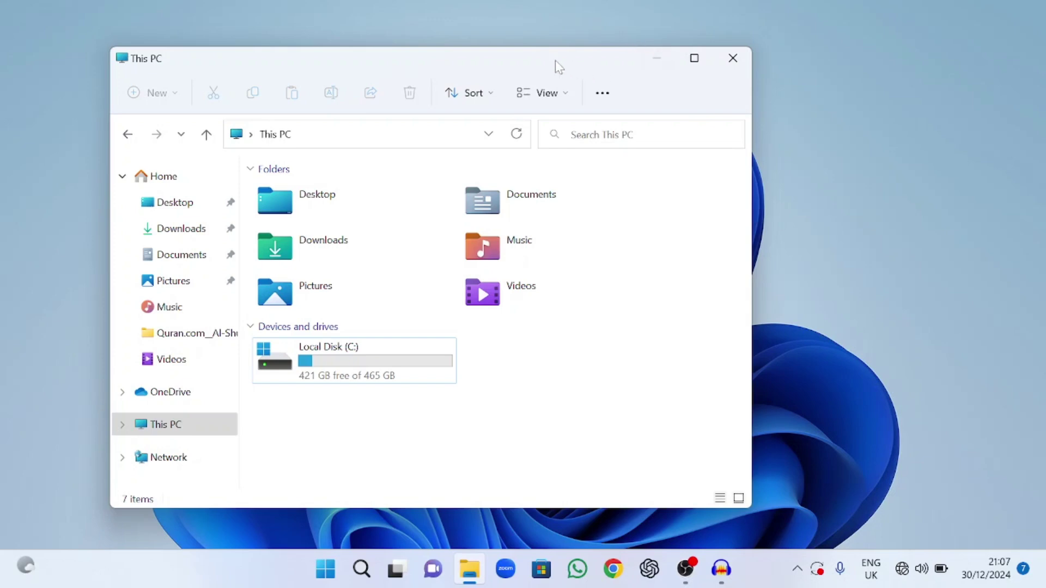
left_click_drag(553, 65, 518, 48)
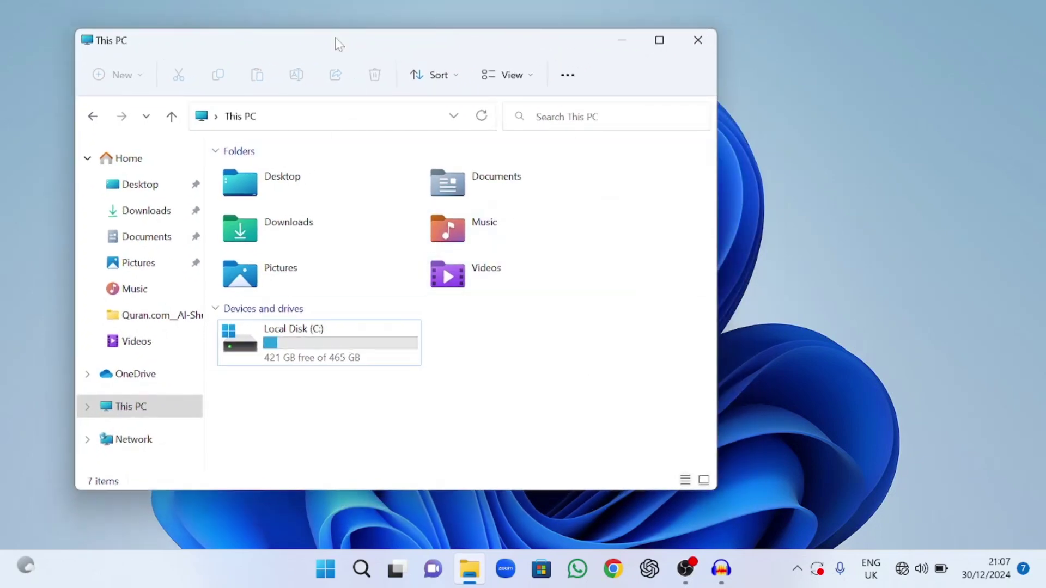
left_click_drag(333, 40, 407, 50)
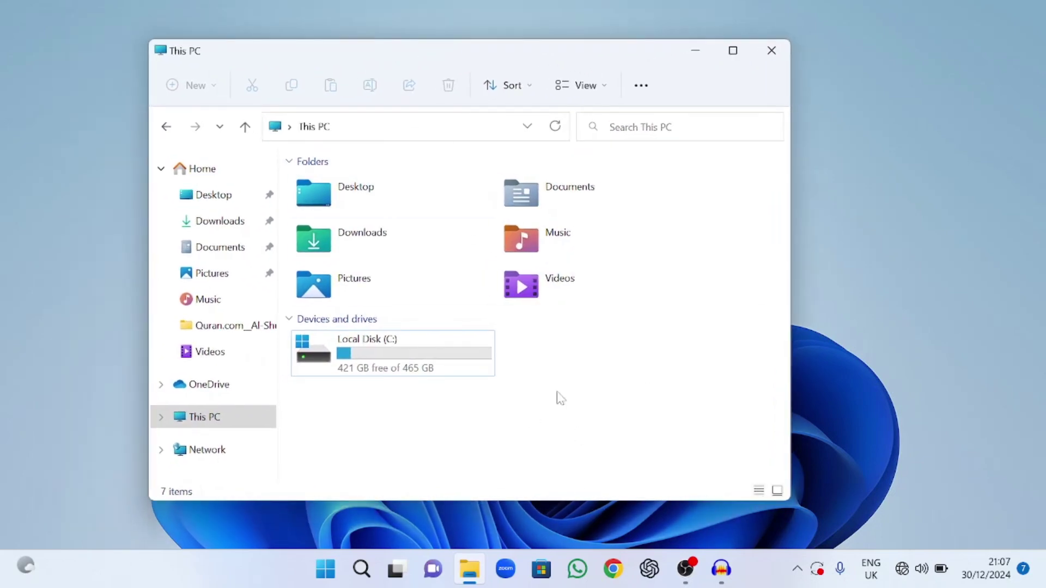
left_click(401, 511)
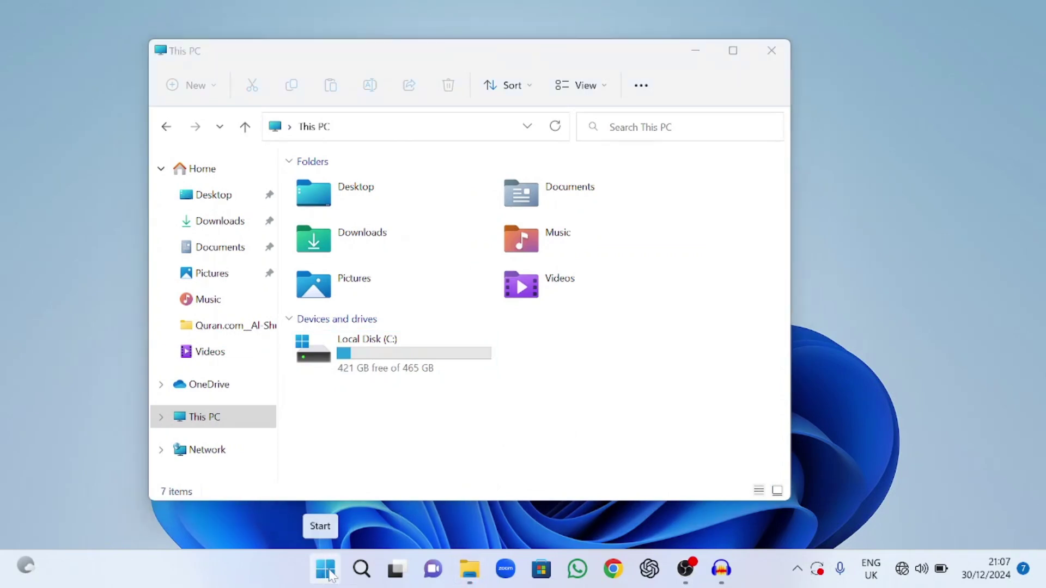
Open Disk Management and shrink the C: volume by 210000 MB.
right_click(324, 573)
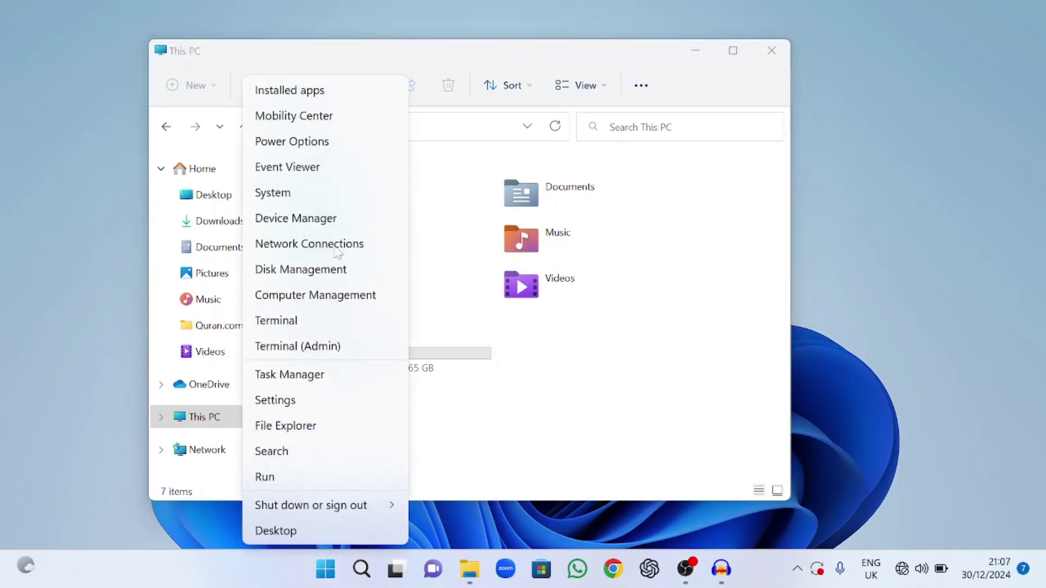
left_click(315, 270)
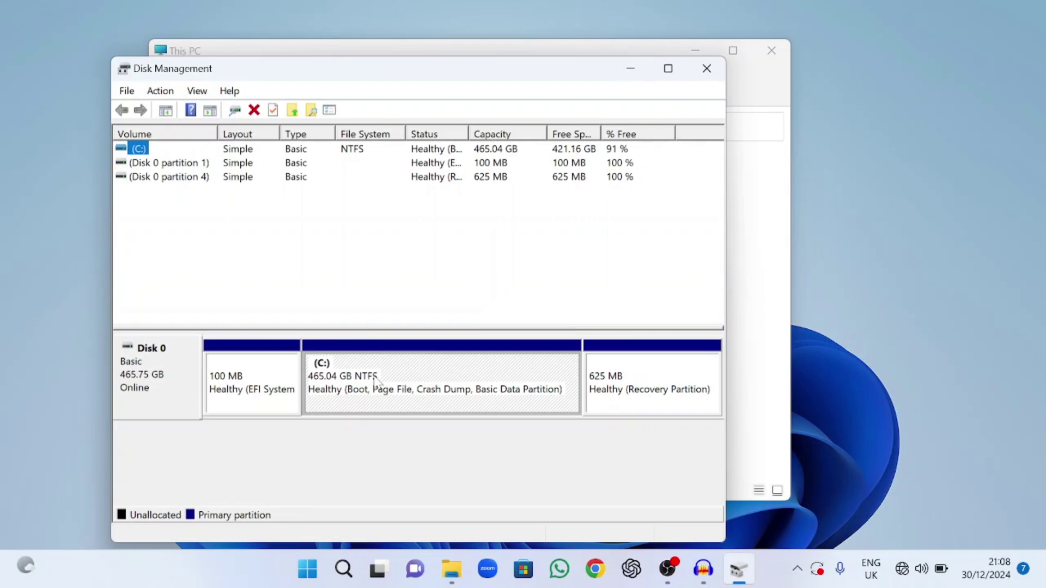
left_click(417, 389)
right_click(433, 370)
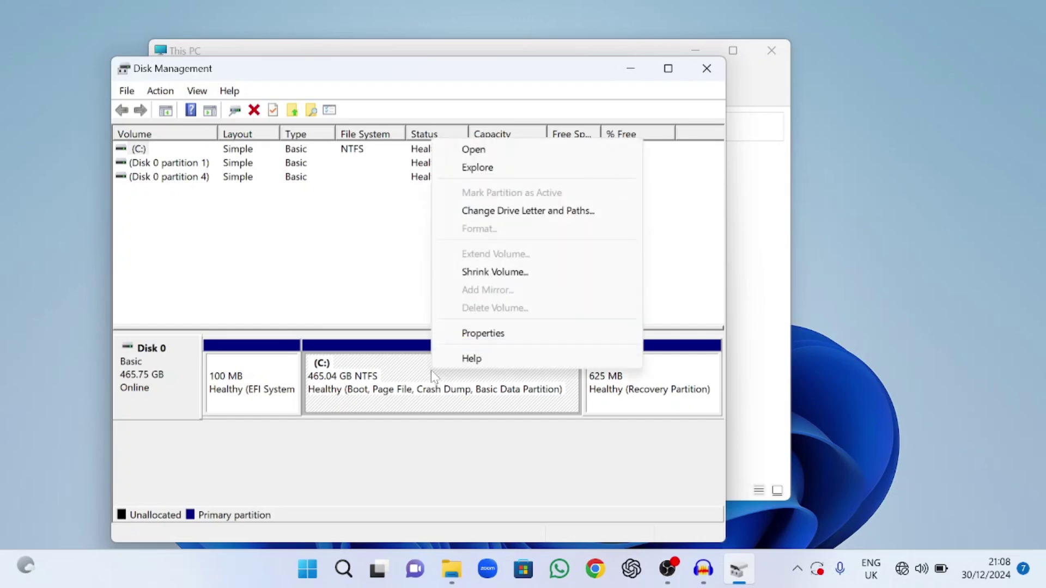
left_click(522, 273)
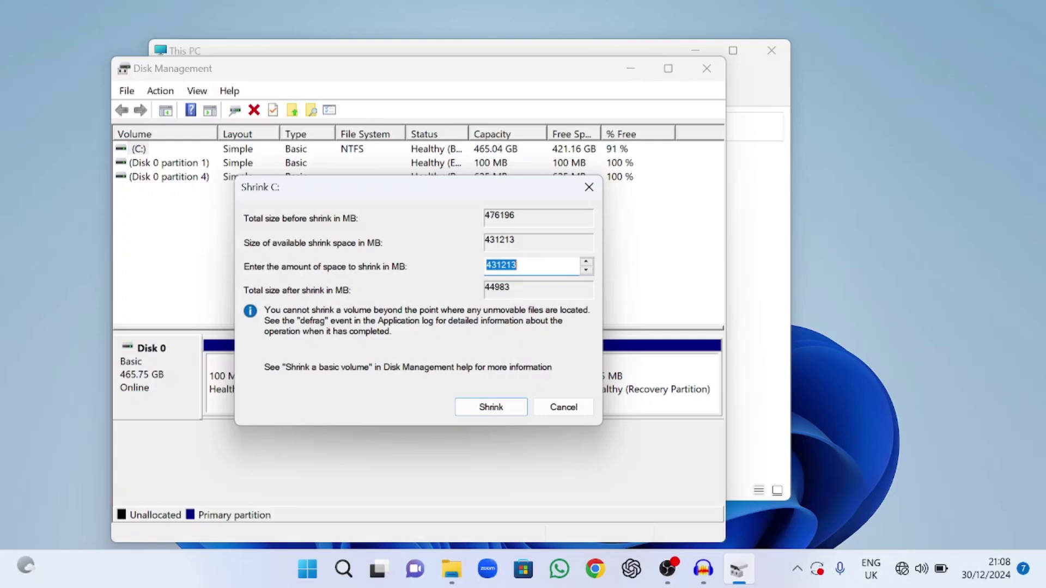
type("20")
key("BackSpace")
type("10000")
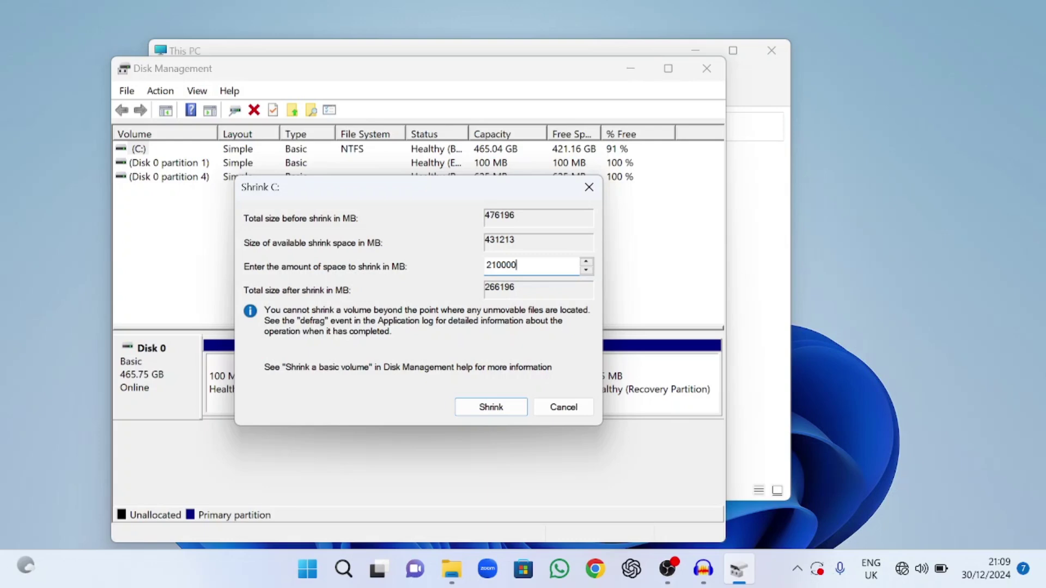
left_click(487, 409)
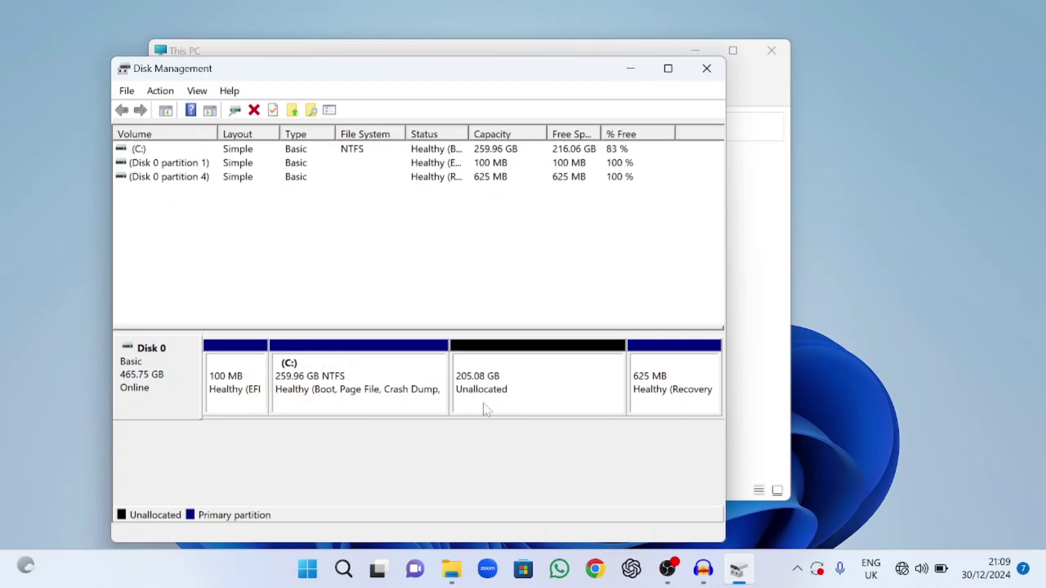
Switch to the This PC window, refresh it and check the size of Local Disk (C:).
left_click(513, 378)
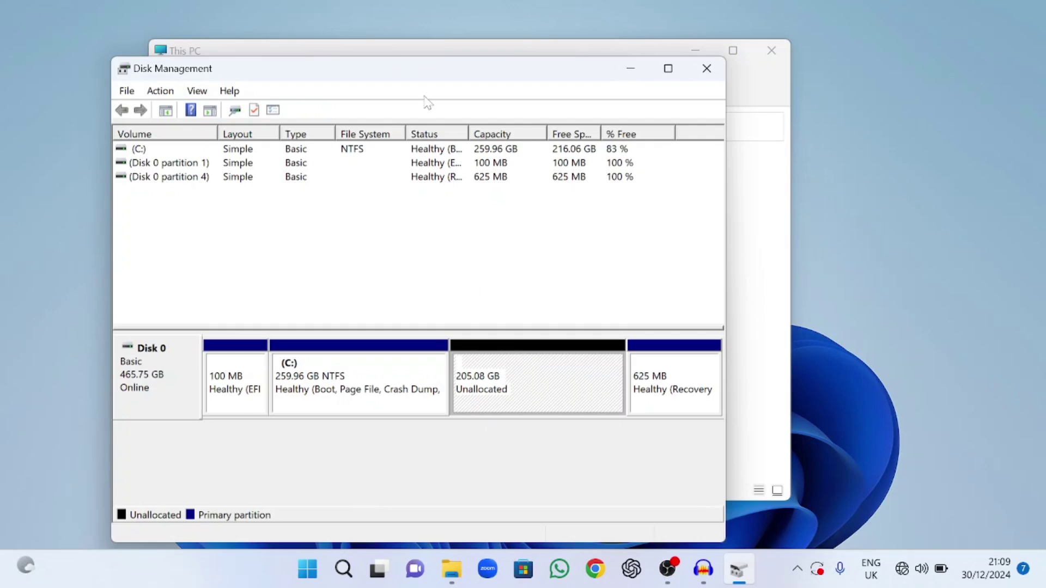
left_click_drag(378, 68, 495, 73)
left_click(441, 51)
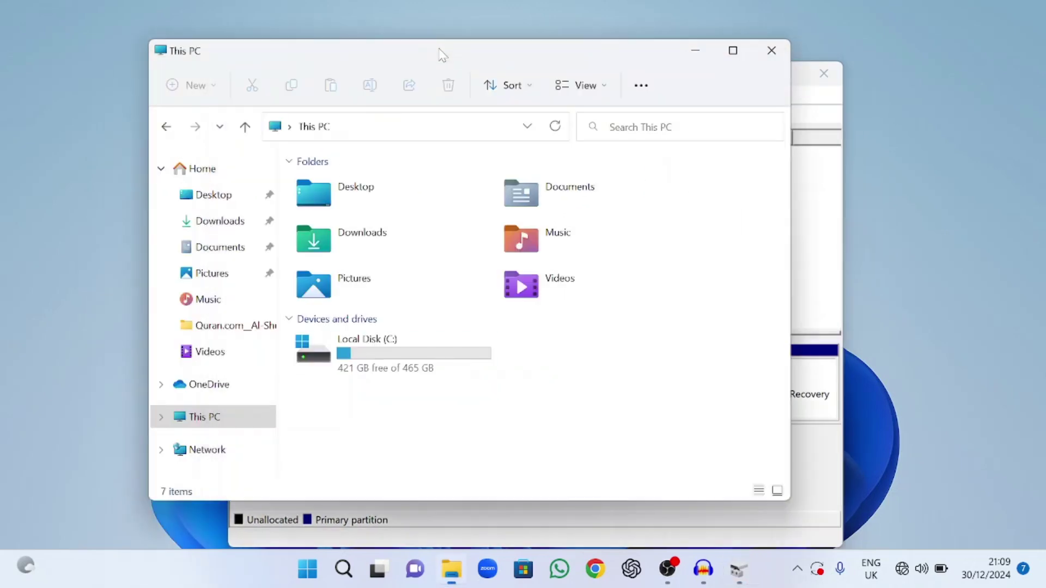
right_click(549, 349)
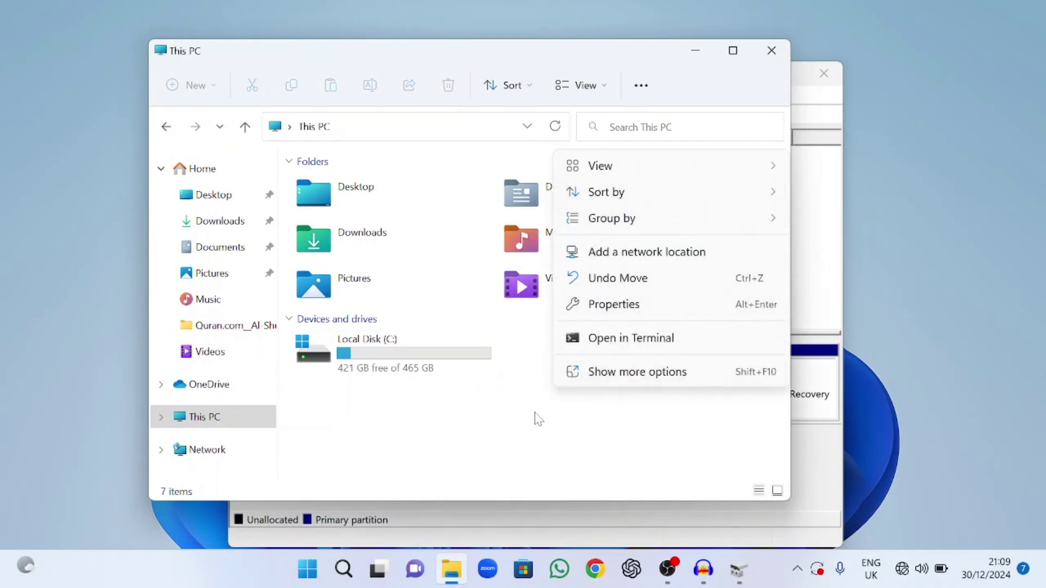
left_click(602, 368)
left_click(644, 427)
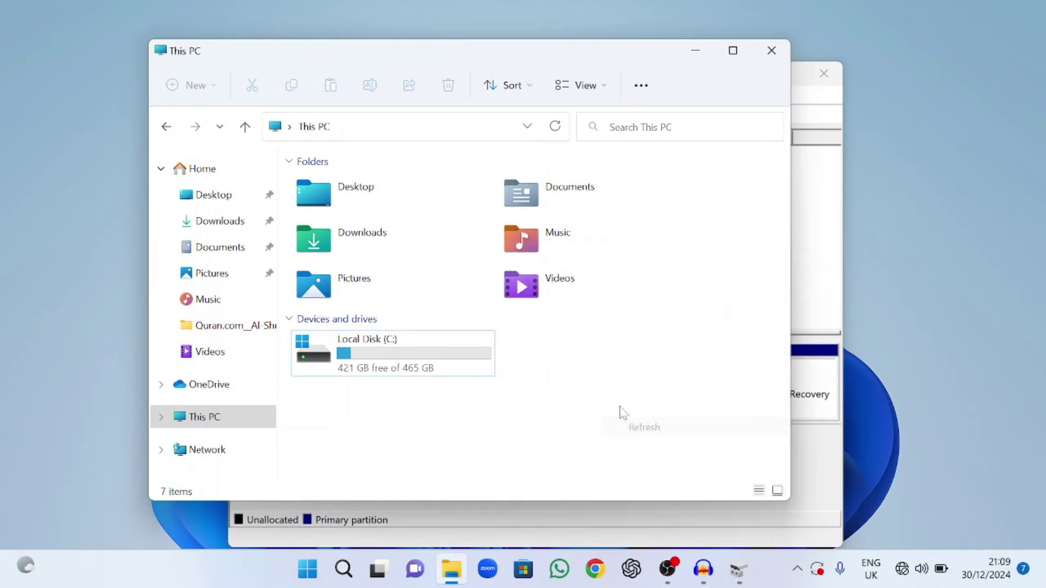
left_click(477, 373)
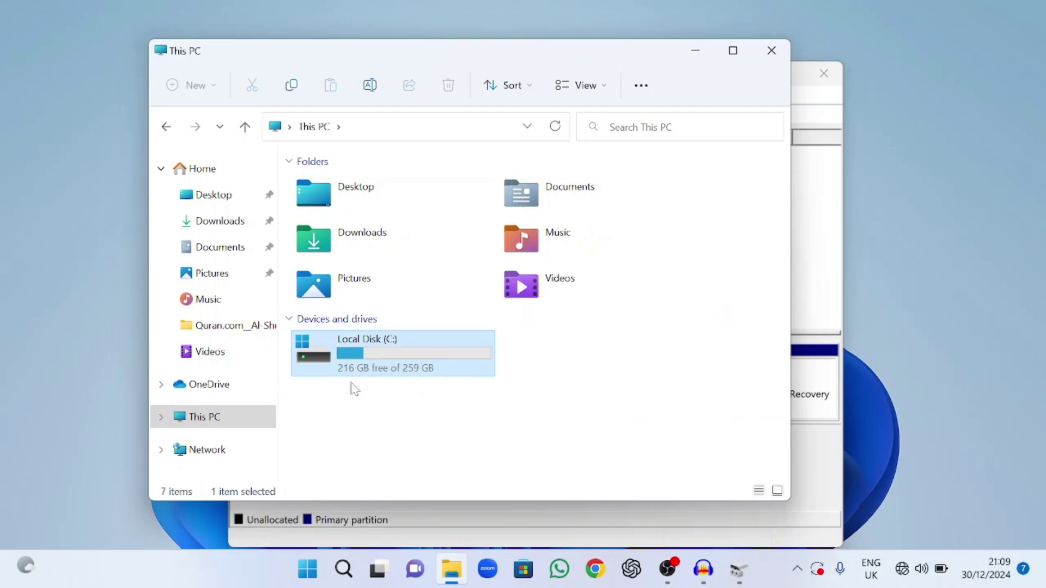
mouse_move(358, 375)
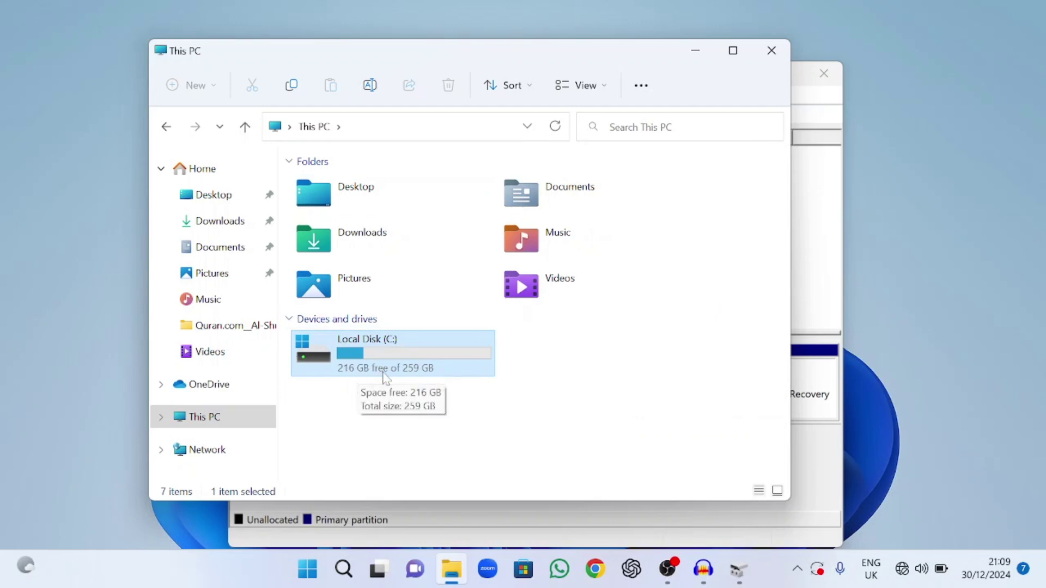
In Disk Management, start a new simple volume on Disk 0's unallocated space, using the maximum size of 209999 MB.
left_click(824, 262)
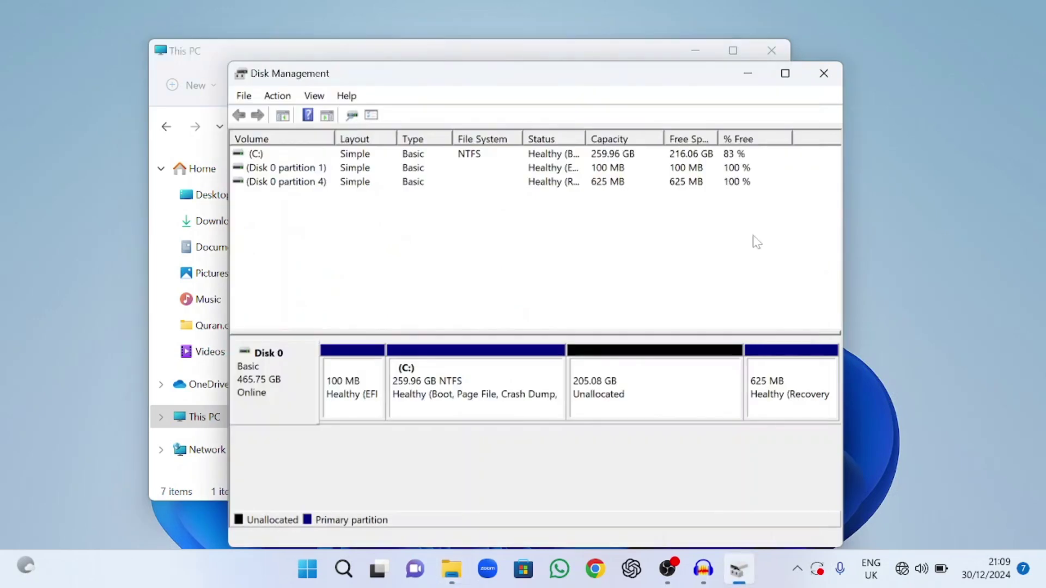
left_click(619, 380)
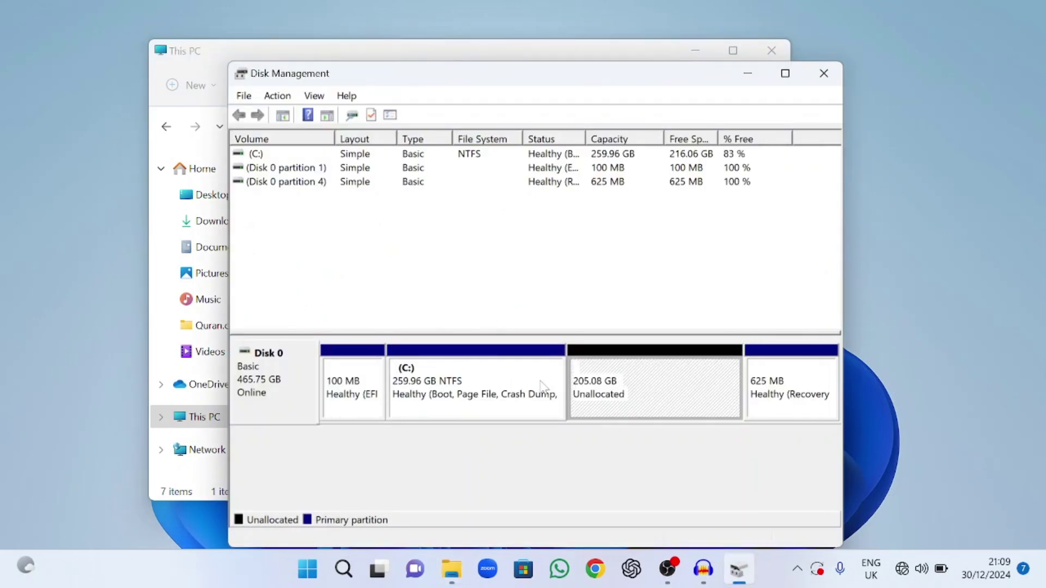
right_click(627, 365)
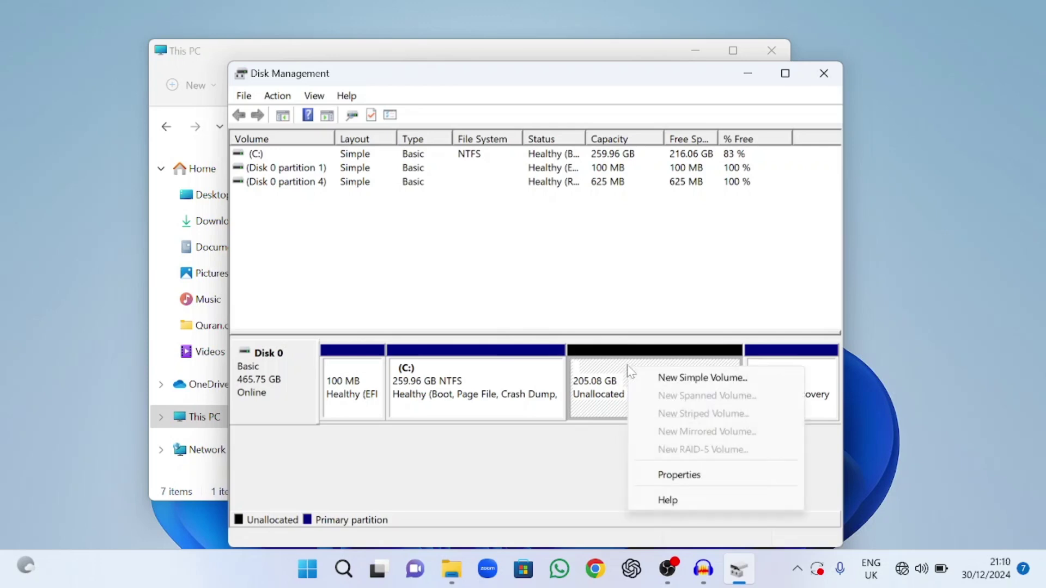
left_click(703, 378)
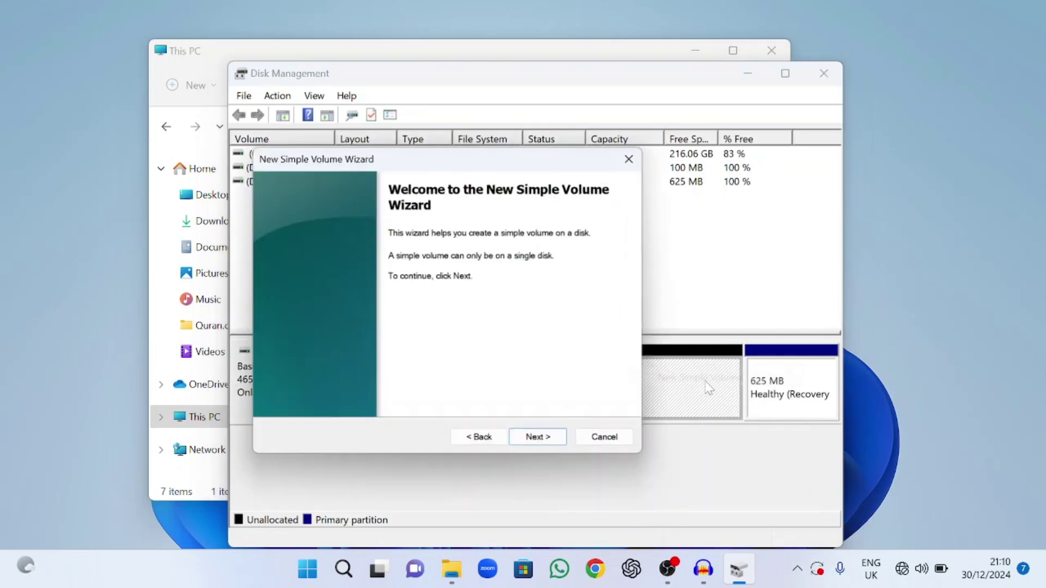
left_click(544, 446)
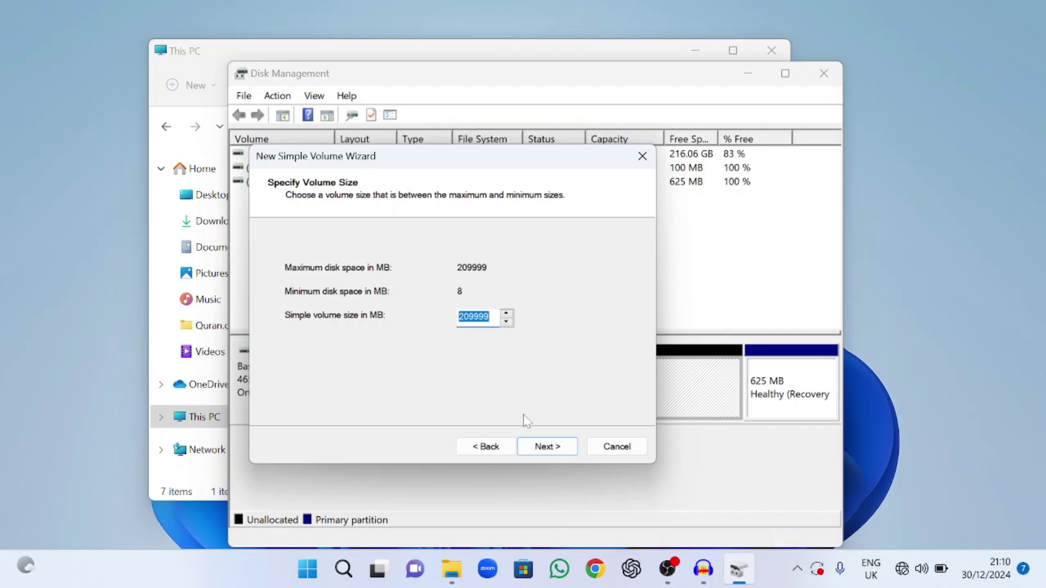
left_click(546, 451)
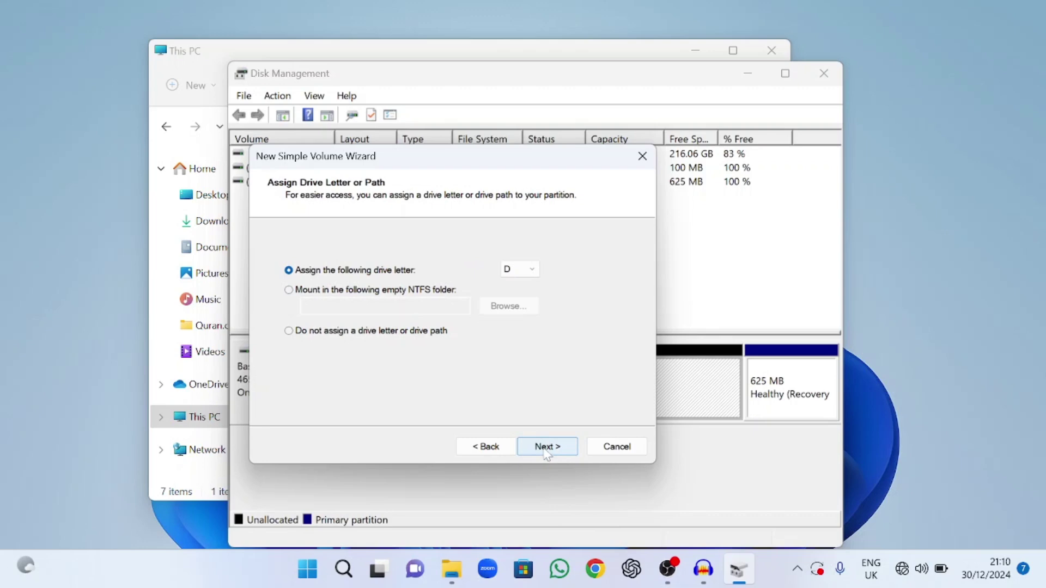
Assign drive letter D, quick-format as NTFS with default allocation unit size and the label New Volume, and create the volume.
left_click(532, 270)
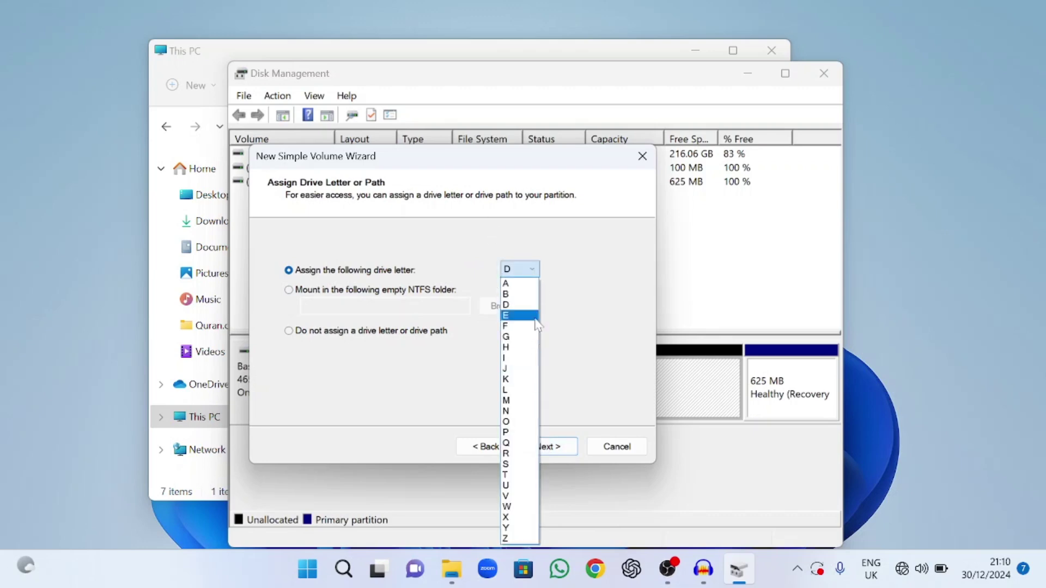
left_click(560, 288)
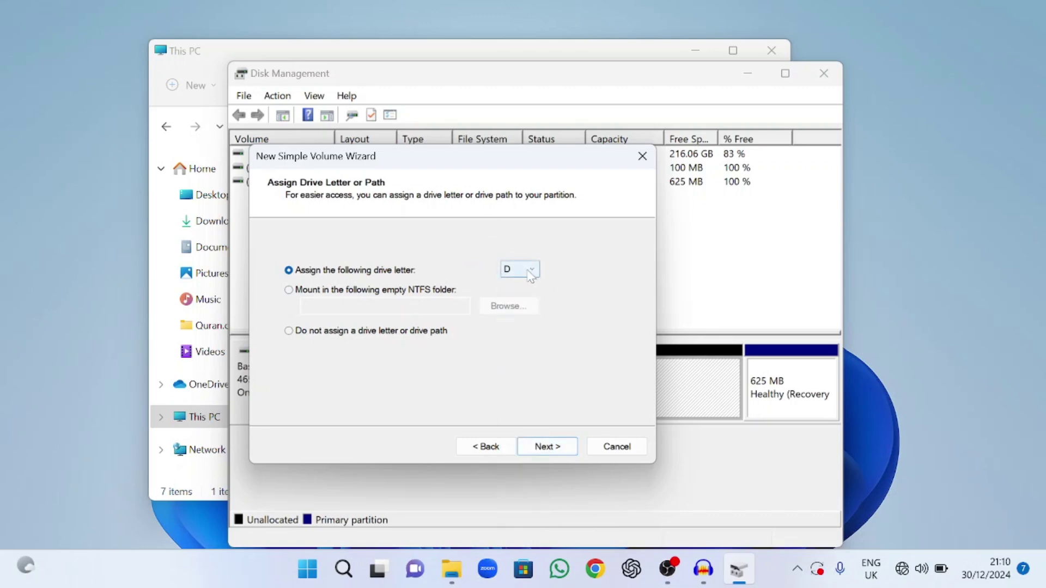
left_click(546, 448)
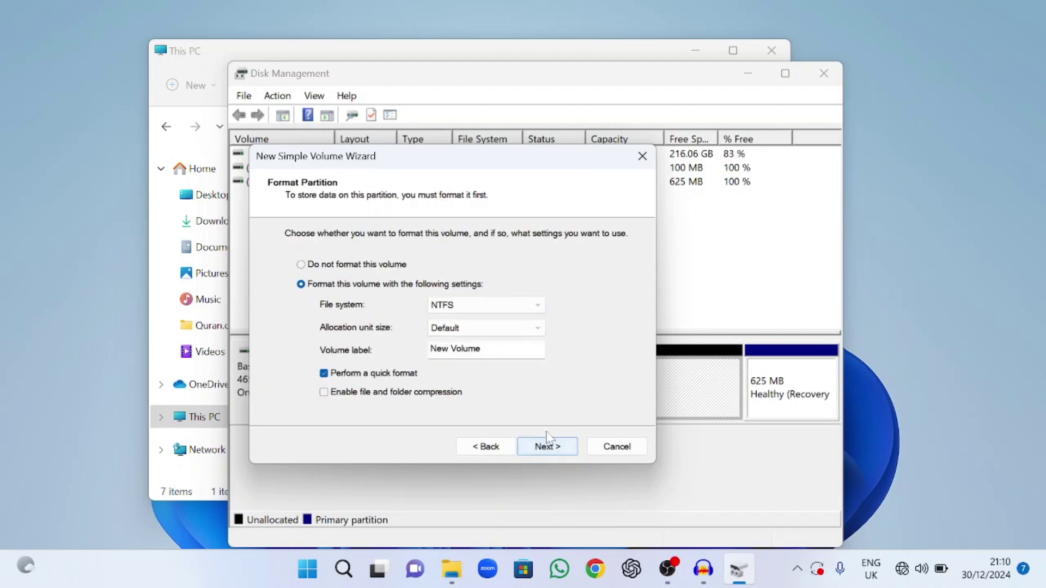
left_click(545, 447)
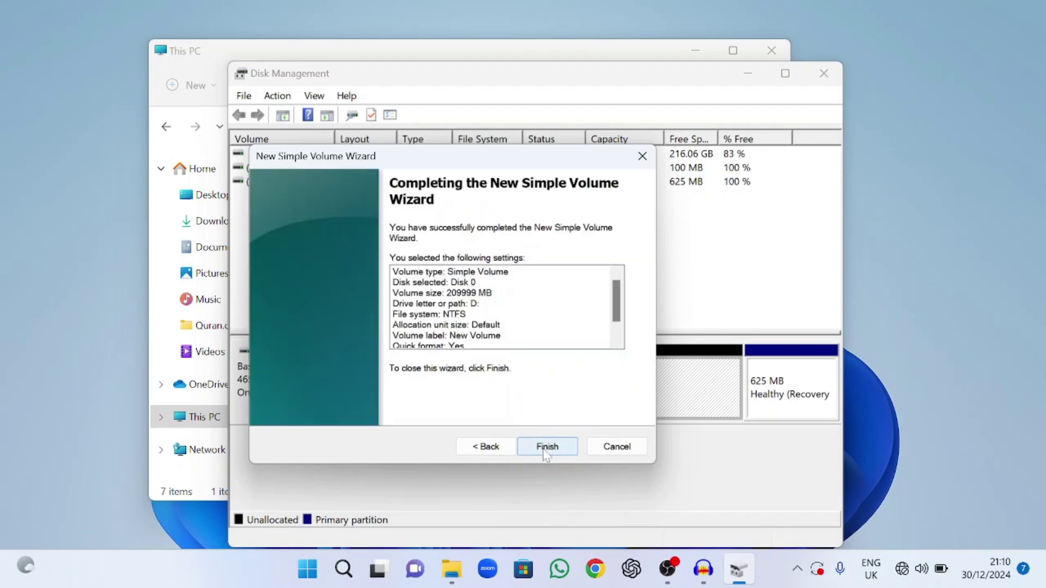
left_click(547, 447)
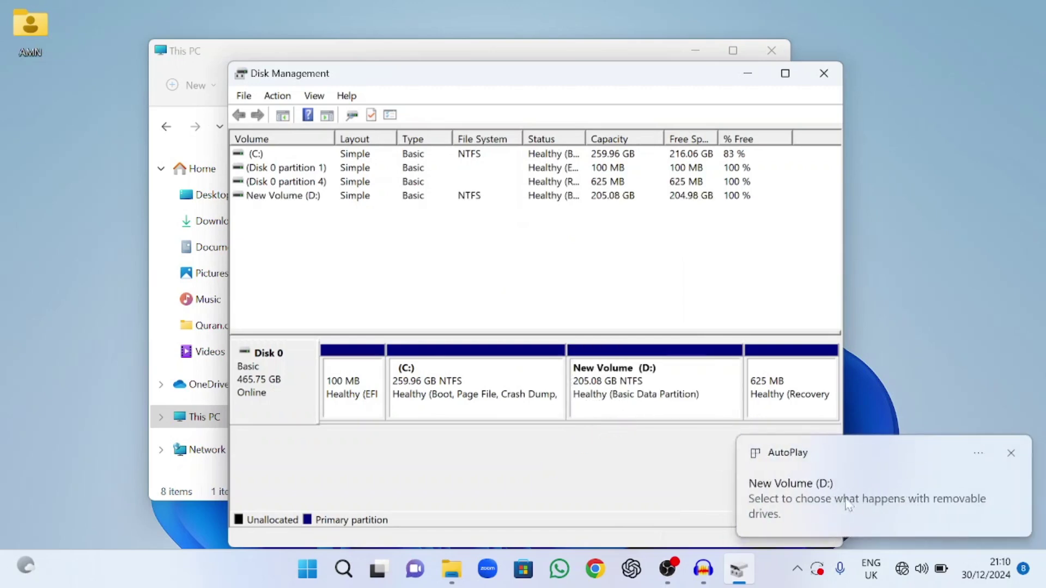
Switch to This PC, open New Volume (D:) to inspect its contents, and return to the drive overview.
left_click(345, 52)
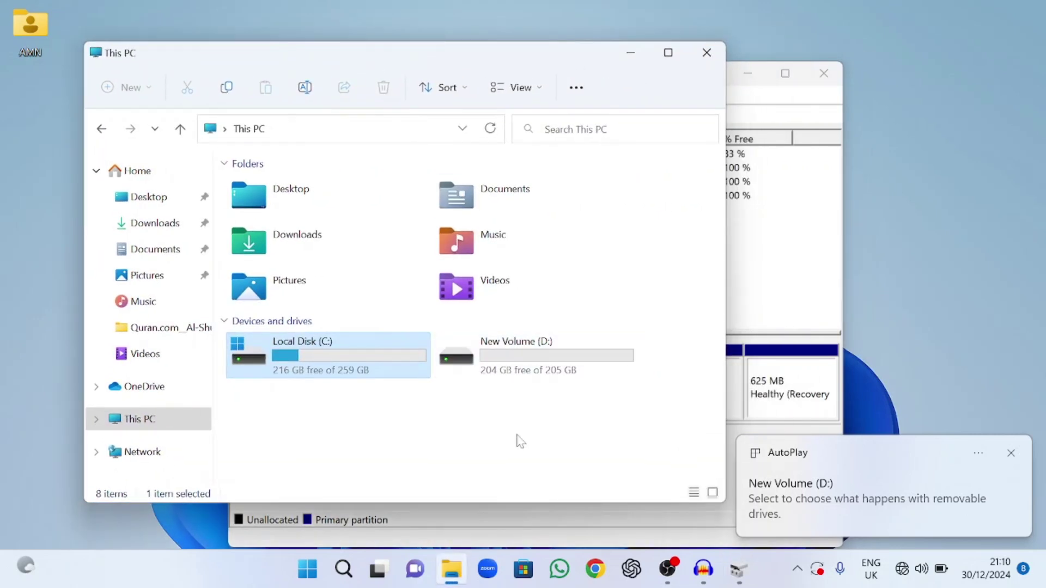
left_click(520, 356)
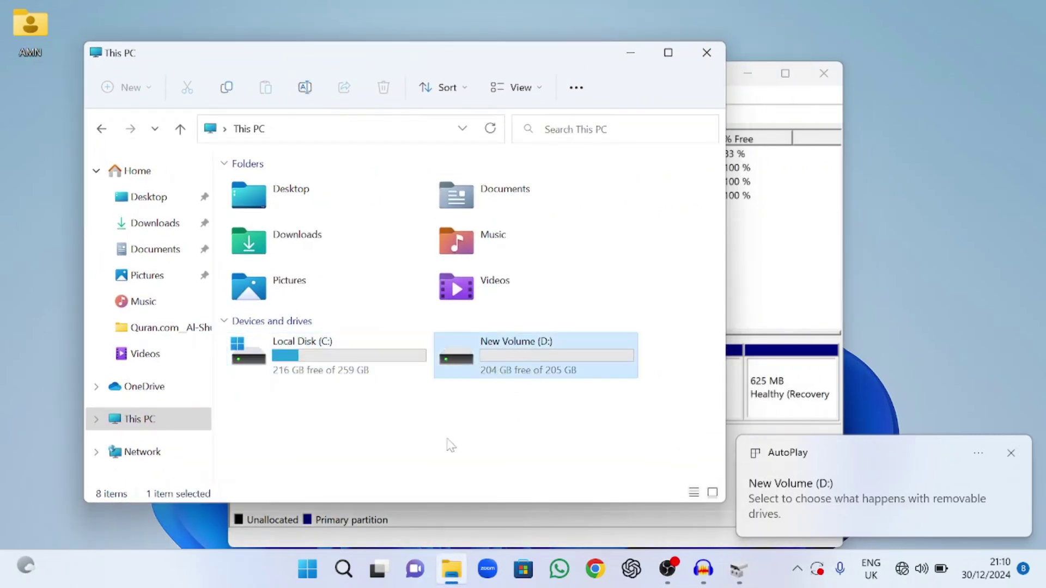
left_click(448, 439)
left_click(506, 359)
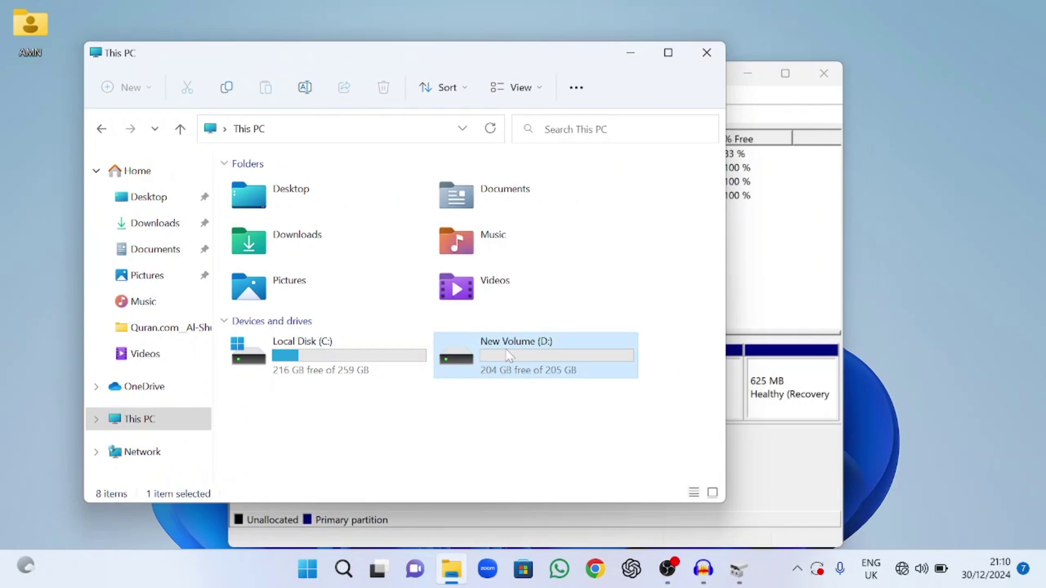
double_click(509, 357)
left_click(101, 128)
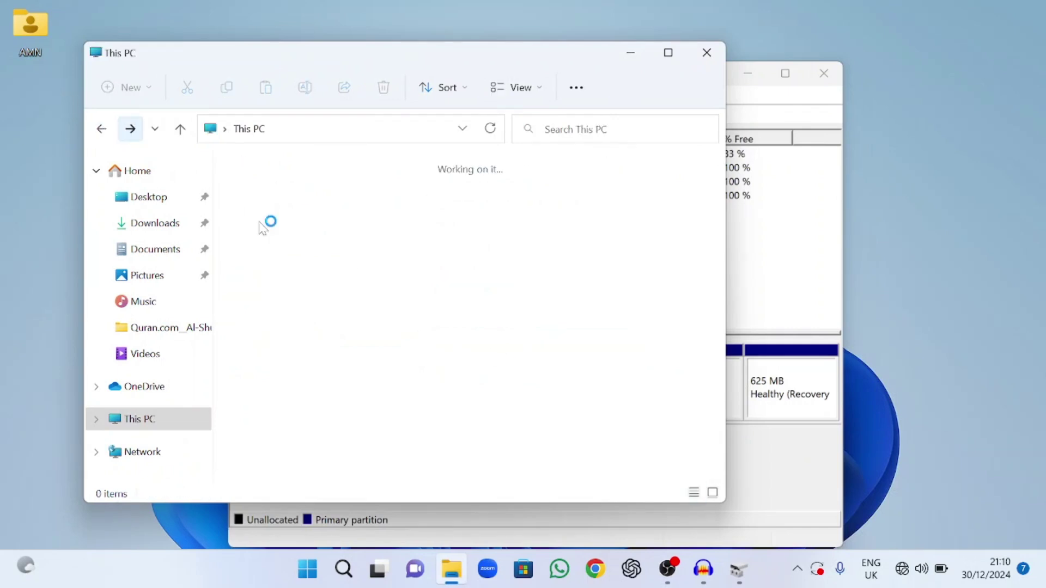
left_click(448, 395)
left_click(517, 355)
double_click(517, 356)
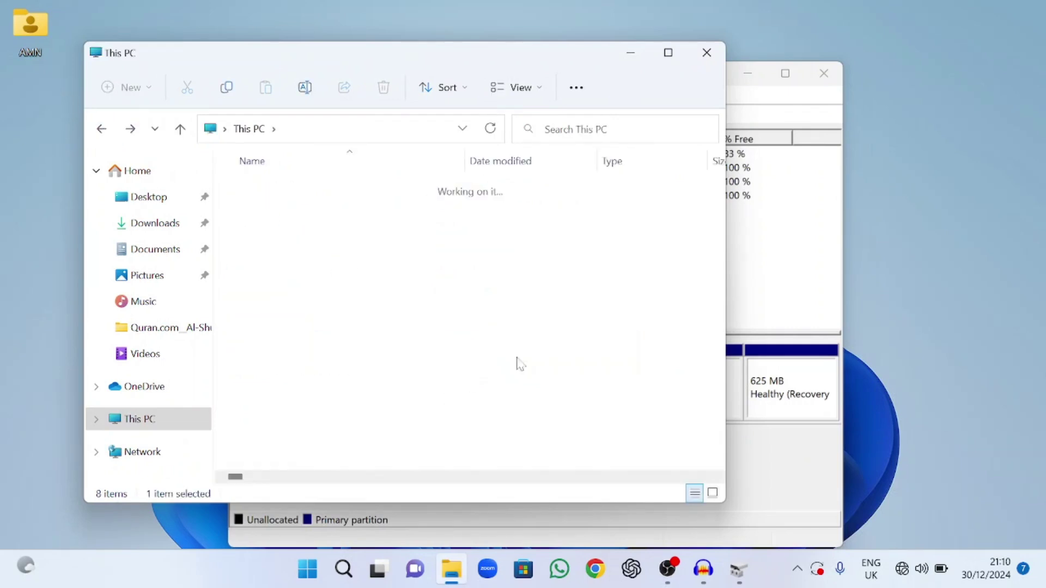
left_click(101, 129)
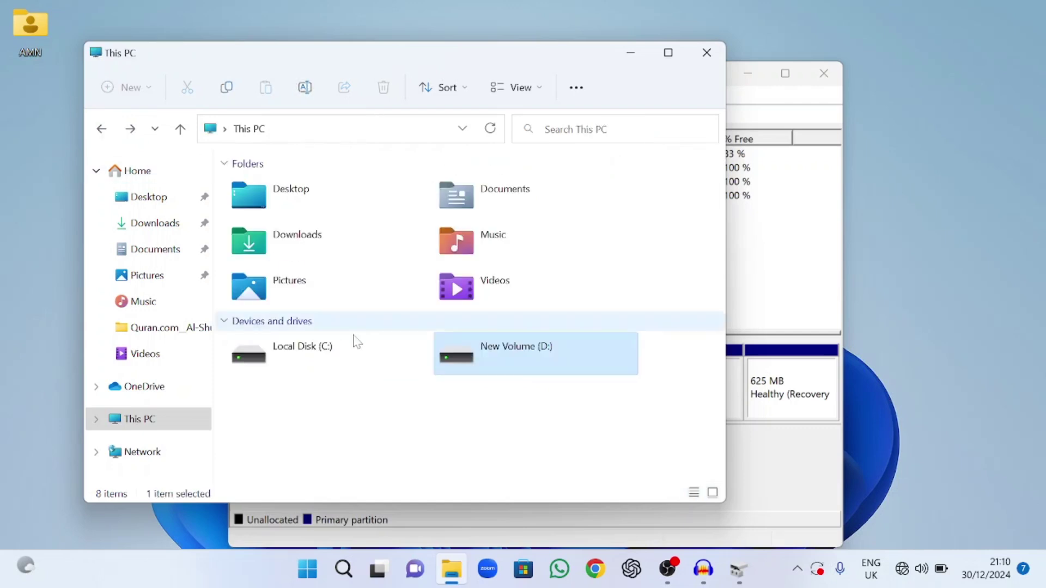
Compare the C: and New Volume (D:) partitions in Disk Management and in This PC.
left_click(745, 482)
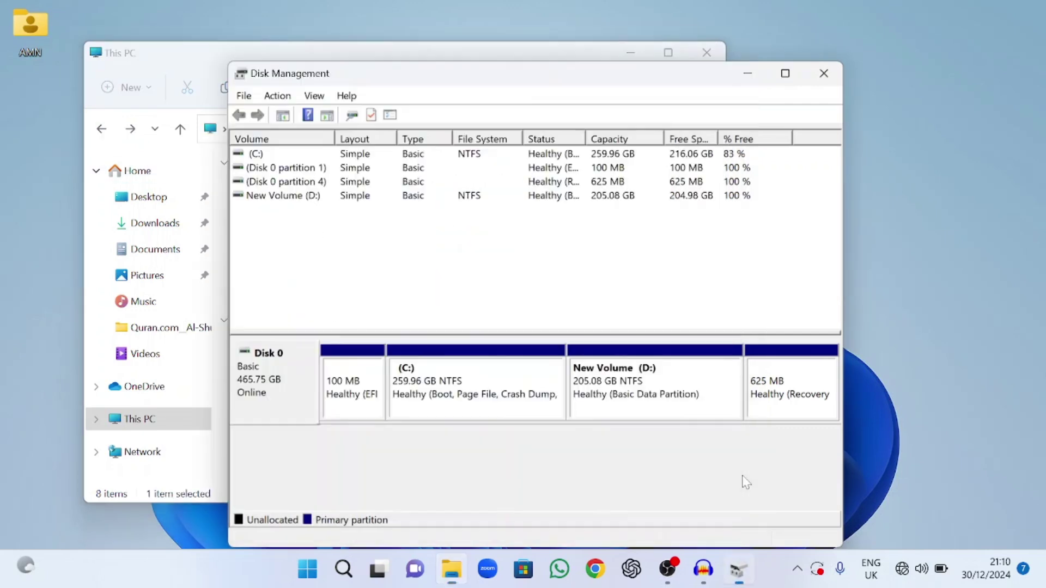
left_click(495, 375)
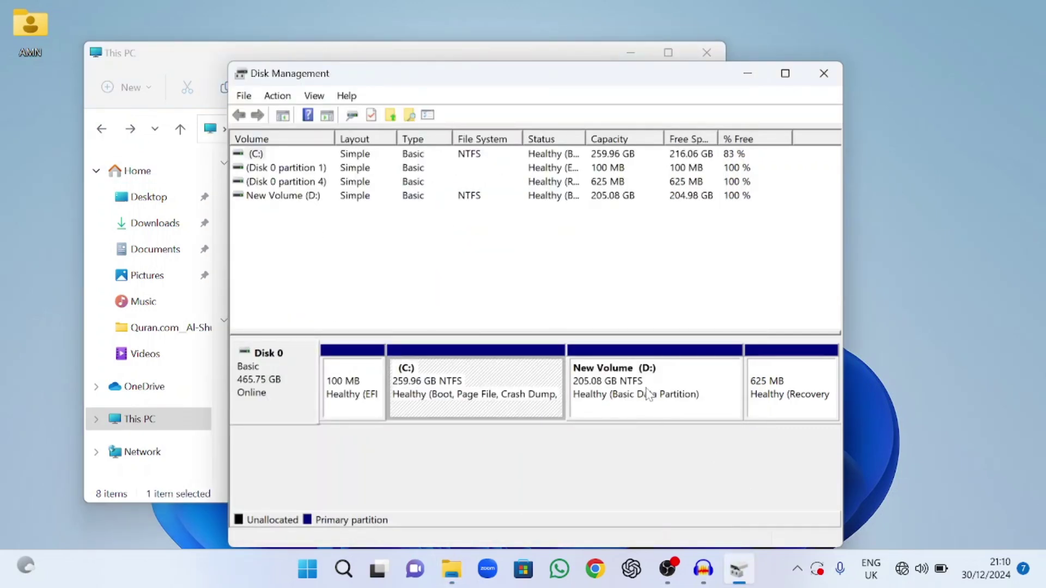
left_click(647, 392)
left_click(491, 379)
left_click(687, 379)
left_click(505, 389)
left_click(670, 399)
left_click(193, 52)
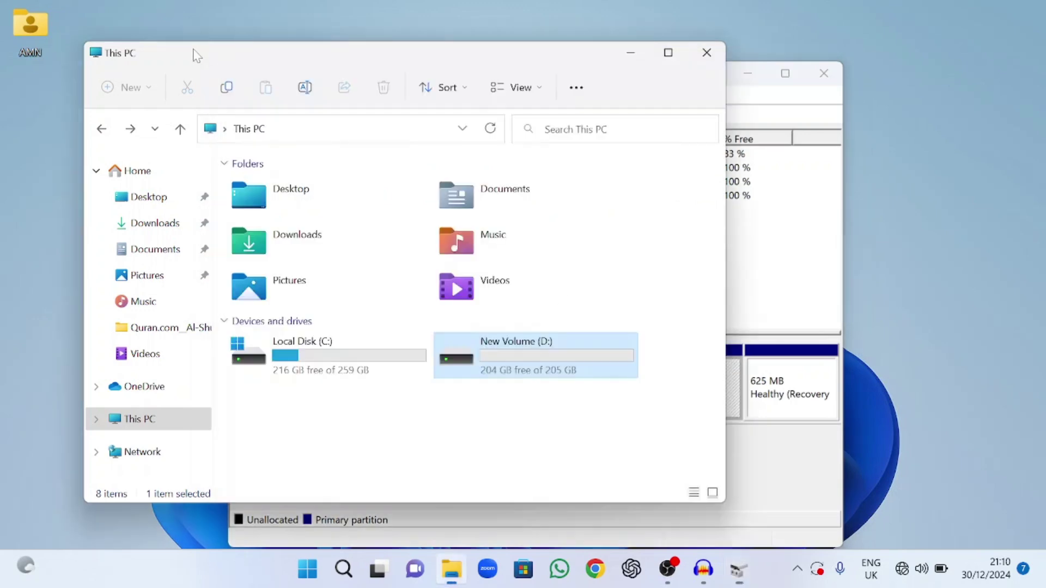
left_click(430, 415)
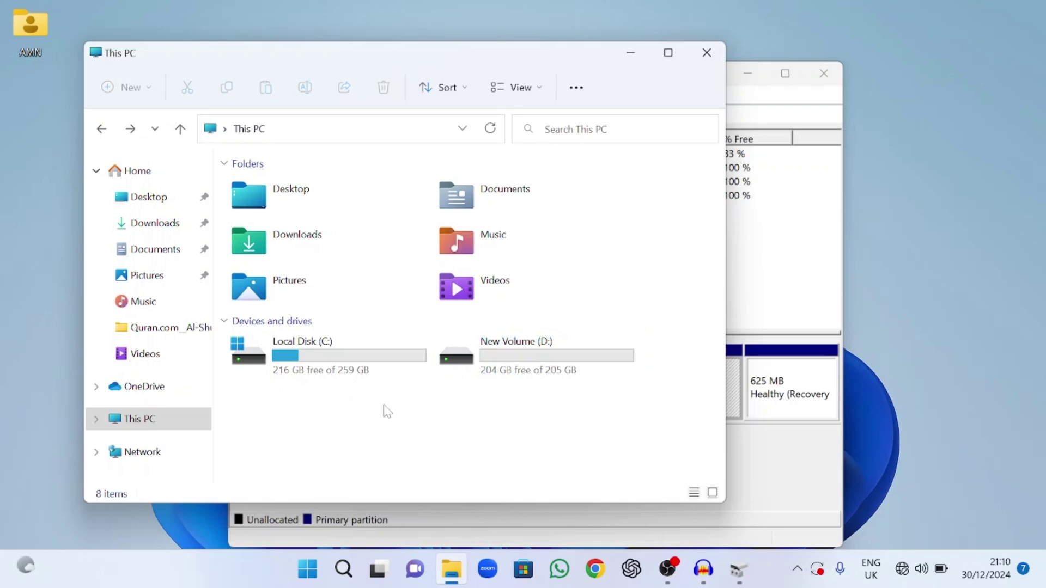
left_click(476, 374)
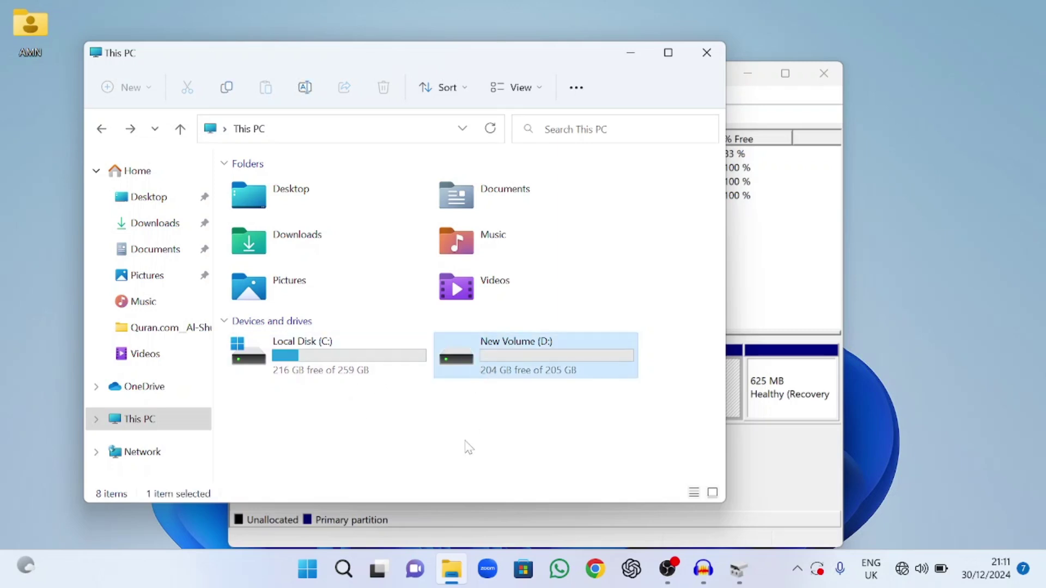
left_click(468, 442)
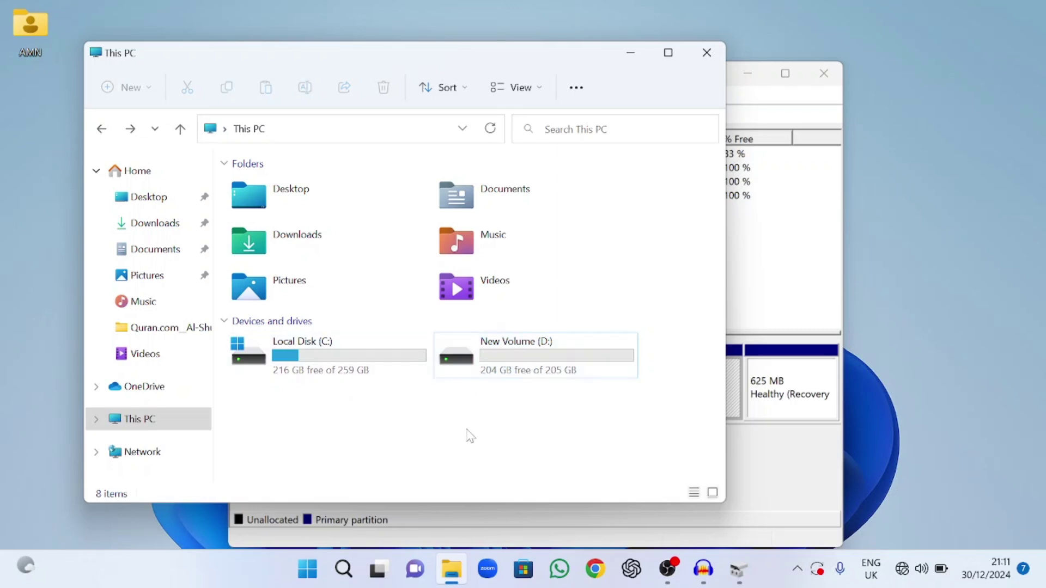